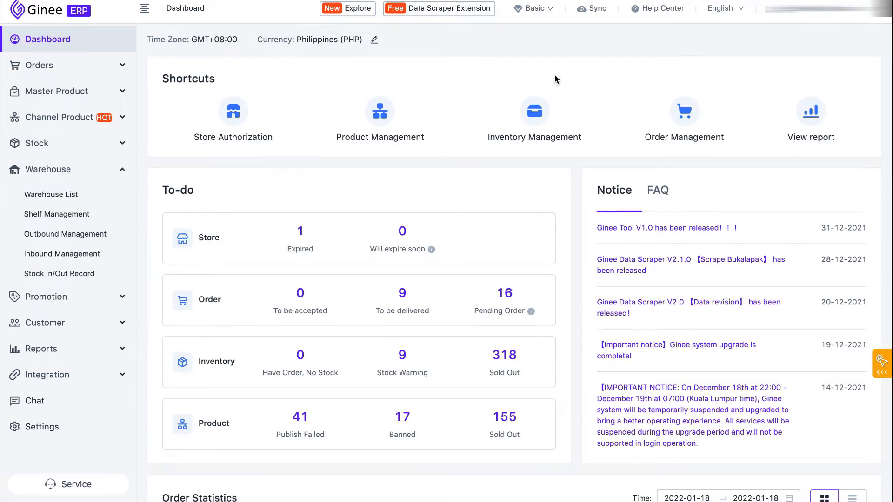
Open Inbound Management and search the inbound lists for warehouse 002-For Lazada WH.
{"action": "left_click", "coordinate": [112, 255]}
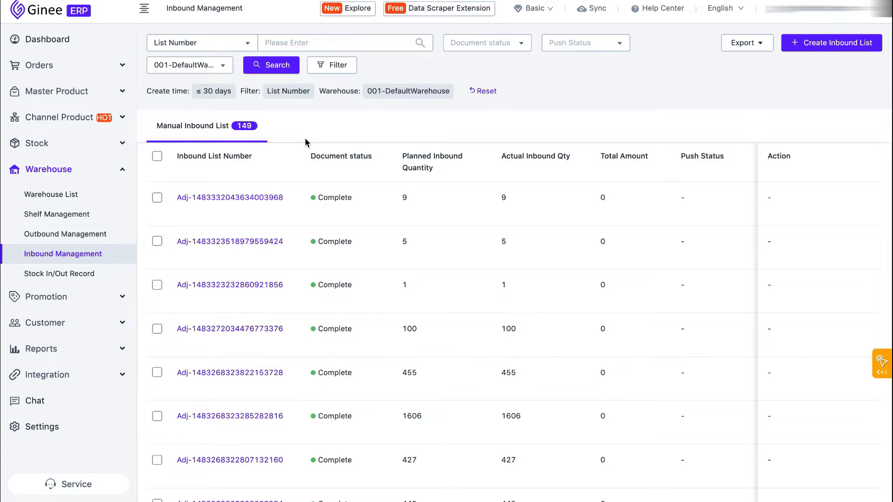
{"action": "left_click", "coordinate": [215, 65]}
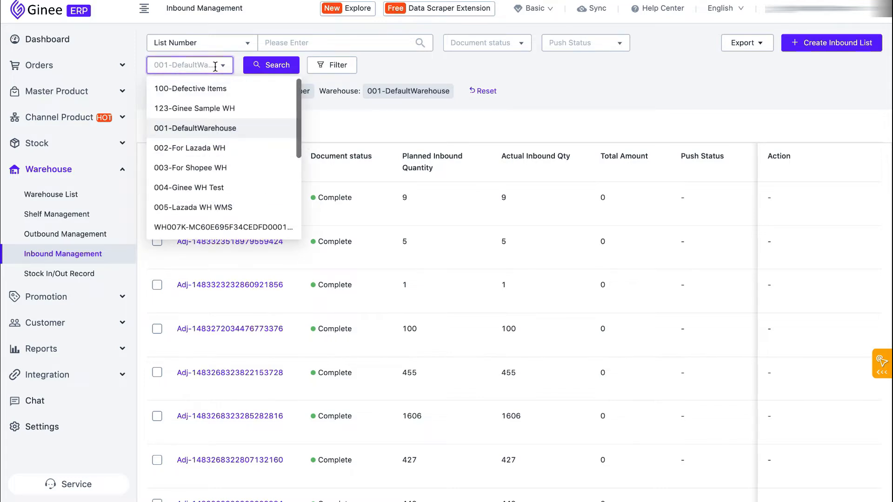
{"action": "left_click", "coordinate": [212, 148]}
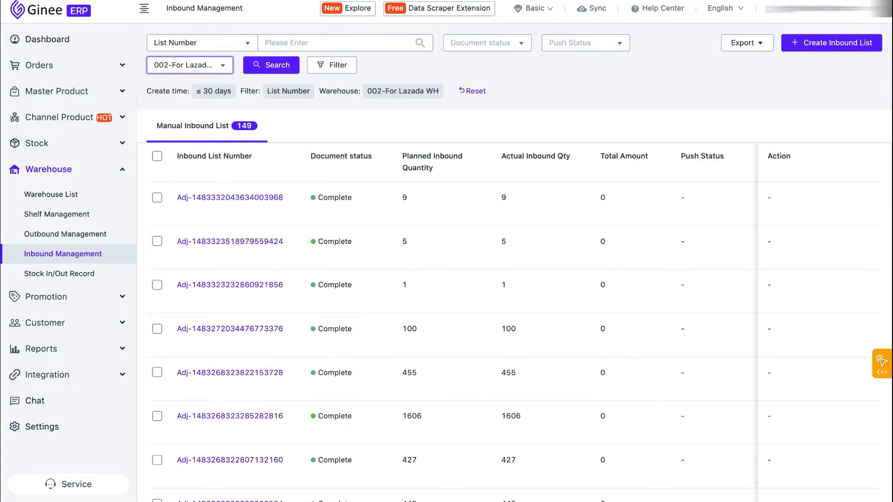
{"action": "left_click", "coordinate": [264, 74]}
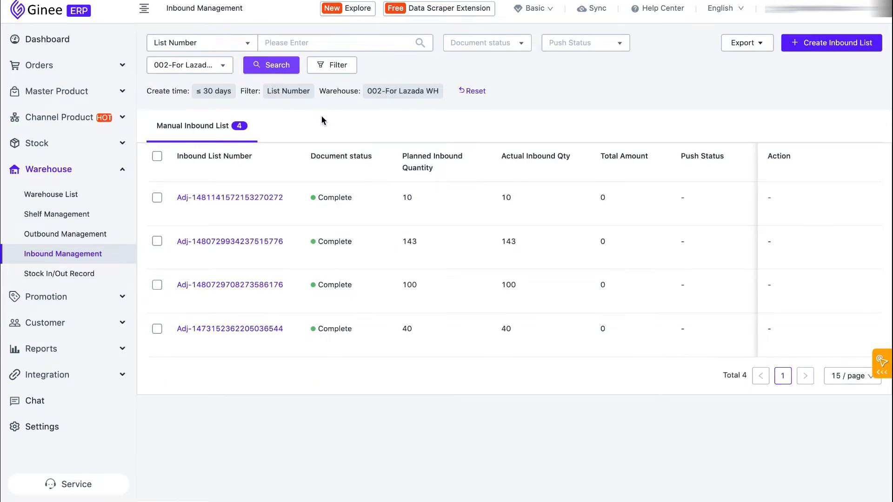
Start a new inbound list for warehouse 001-DefaultWarehouse.
{"action": "left_click", "coordinate": [810, 44]}
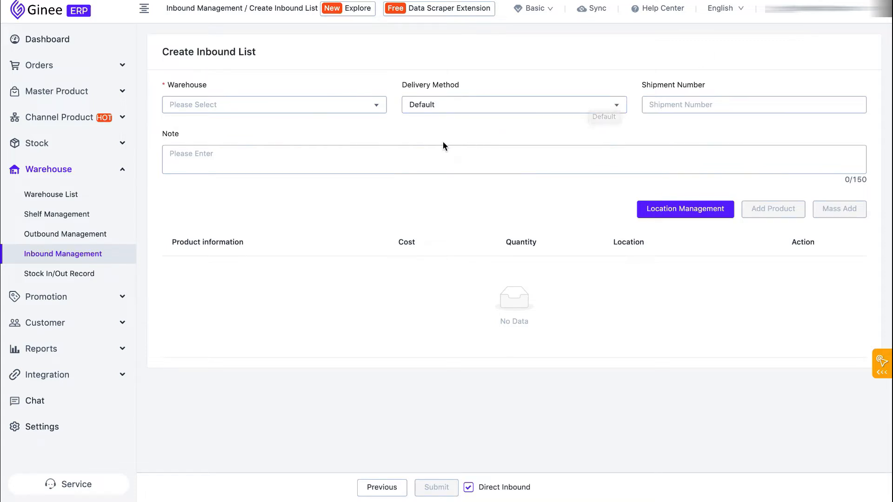
{"action": "left_click", "coordinate": [315, 108]}
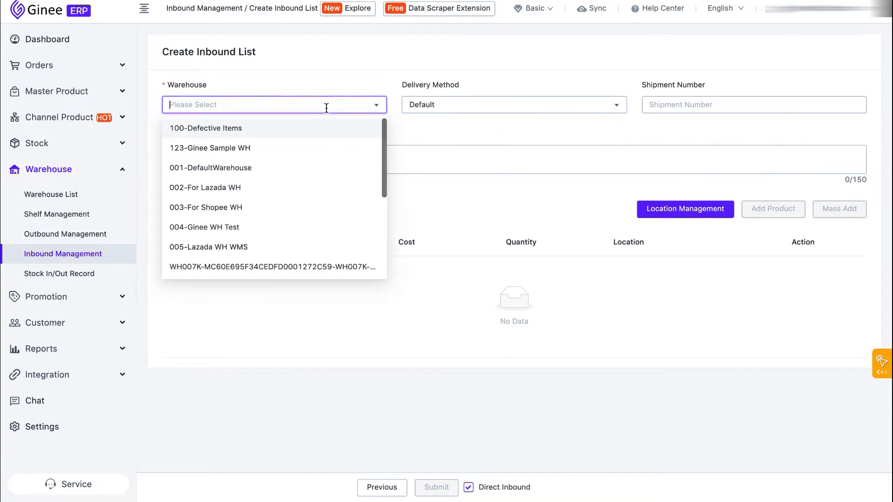
{"action": "left_click", "coordinate": [301, 169]}
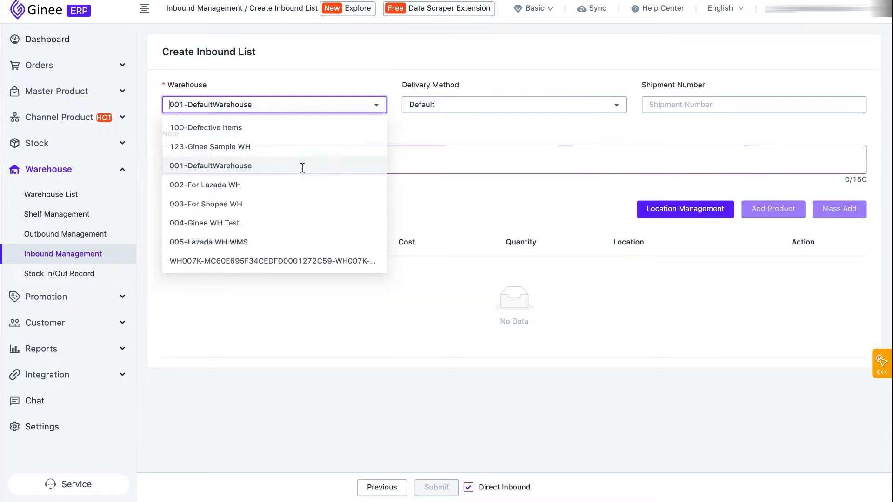
Add product M-1 to the warehouse, and select Cadbury Mini Bites as the product for the inbound list.
{"action": "left_click", "coordinate": [797, 212]}
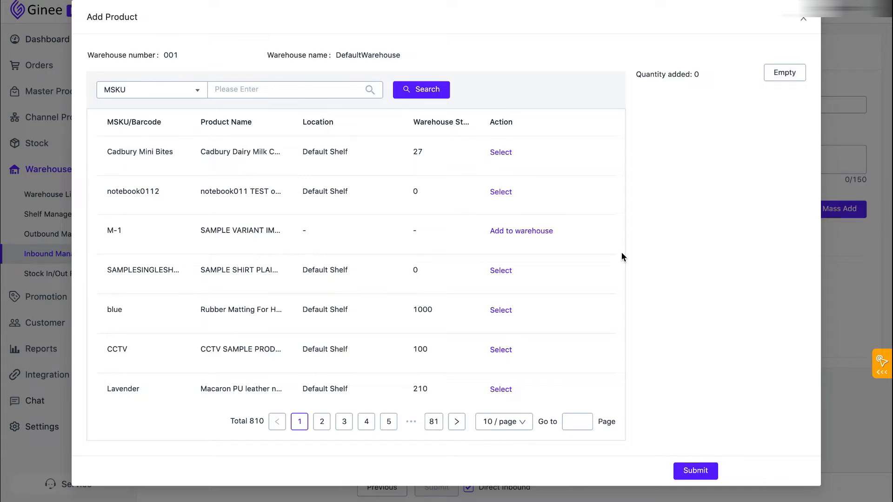
{"action": "left_click", "coordinate": [534, 233]}
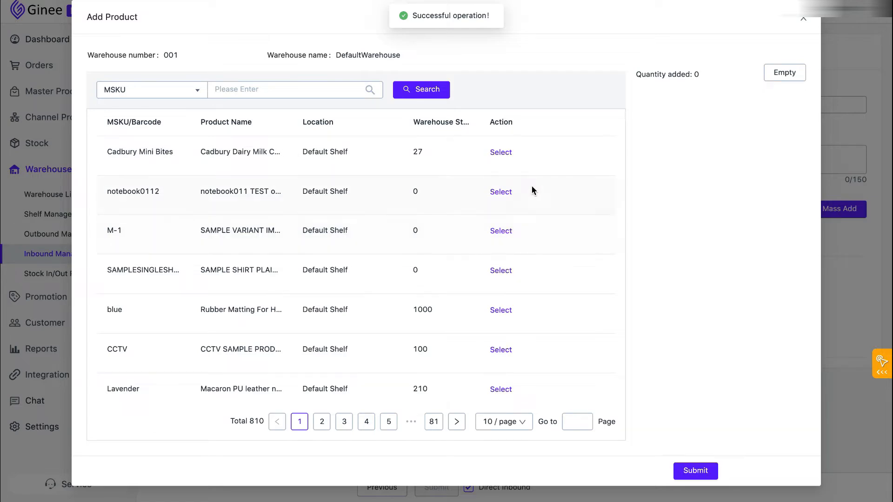
{"action": "left_click", "coordinate": [500, 153]}
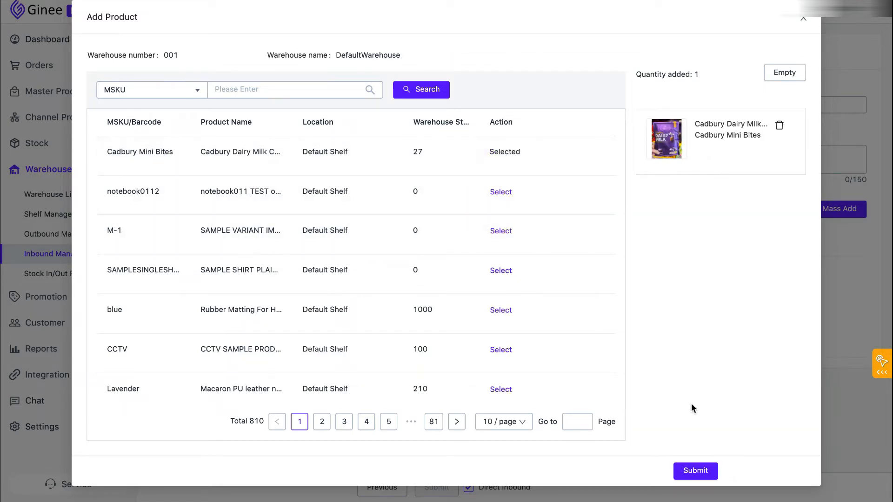
{"action": "left_click", "coordinate": [695, 470]}
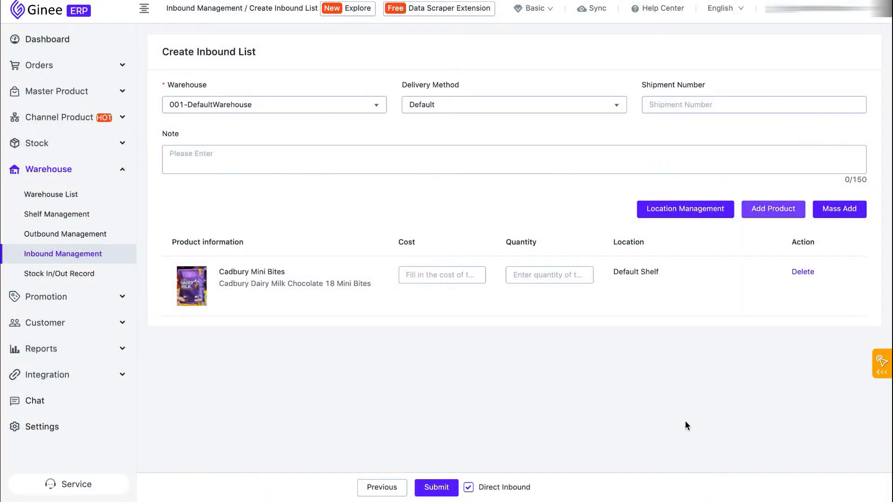
Set the cost of Cadbury Mini Bites to 12 and its inbound quantity to 30.
{"action": "left_click", "coordinate": [461, 275]}
{"action": "type", "text": "12"}
{"action": "left_click", "coordinate": [539, 274]}
{"action": "type", "text": "30"}
{"action": "left_click", "coordinate": [595, 359]}
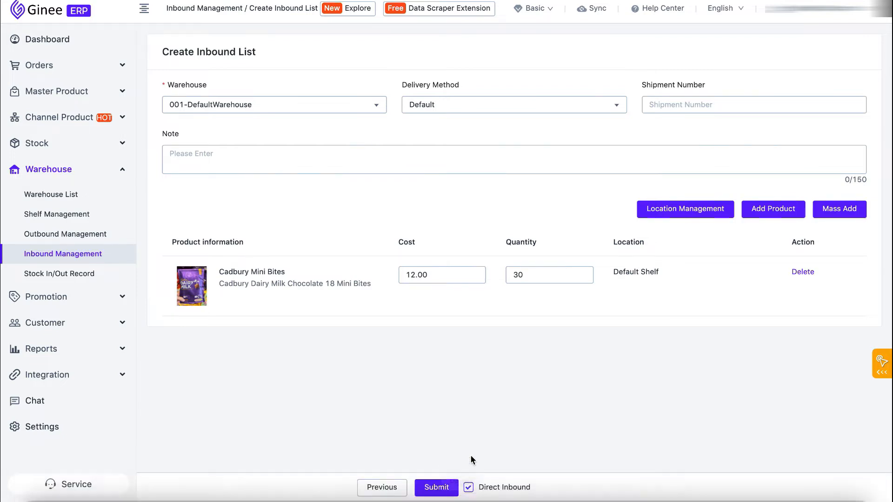
Submit the Cadbury Mini Bites inbound list with Direct Inbound enabled.
{"action": "left_click", "coordinate": [468, 488]}
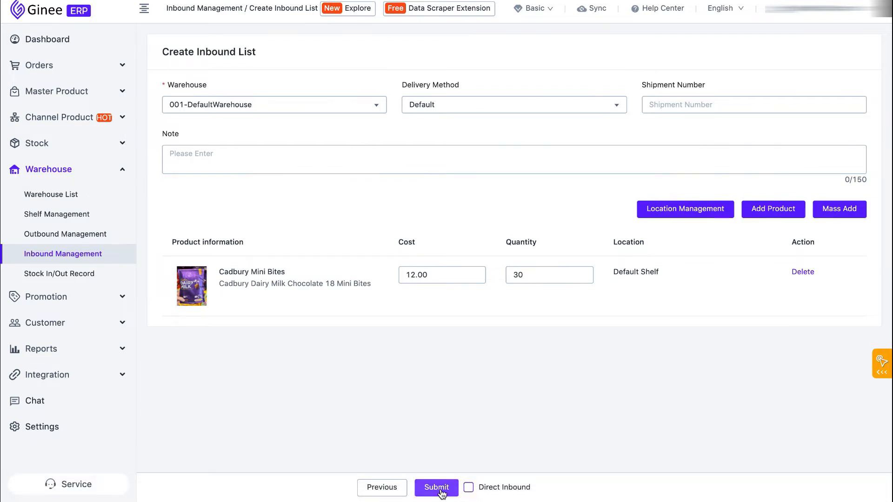
{"action": "left_click", "coordinate": [469, 487]}
{"action": "left_click", "coordinate": [436, 488]}
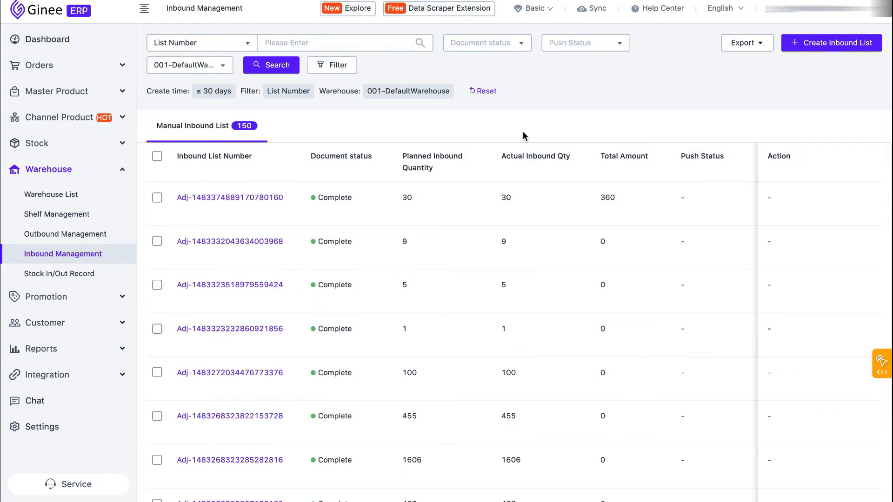
Create another inbound list for warehouse 001-DefaultWarehouse and open Mass Add for its products.
{"action": "left_click", "coordinate": [837, 45]}
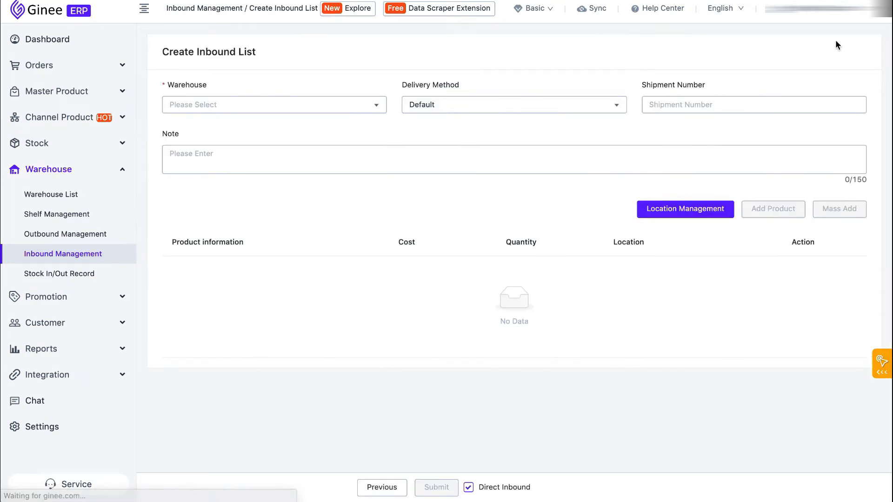
{"action": "left_click", "coordinate": [333, 108]}
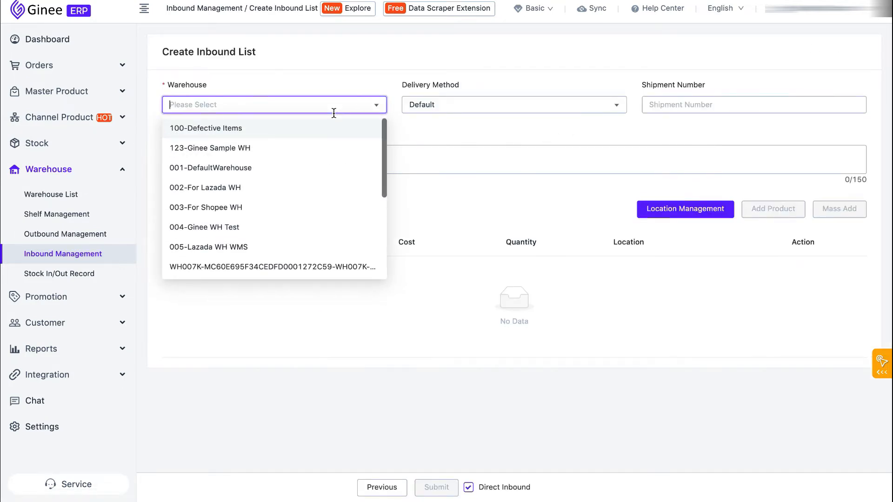
{"action": "left_click", "coordinate": [315, 168]}
{"action": "left_click", "coordinate": [823, 217]}
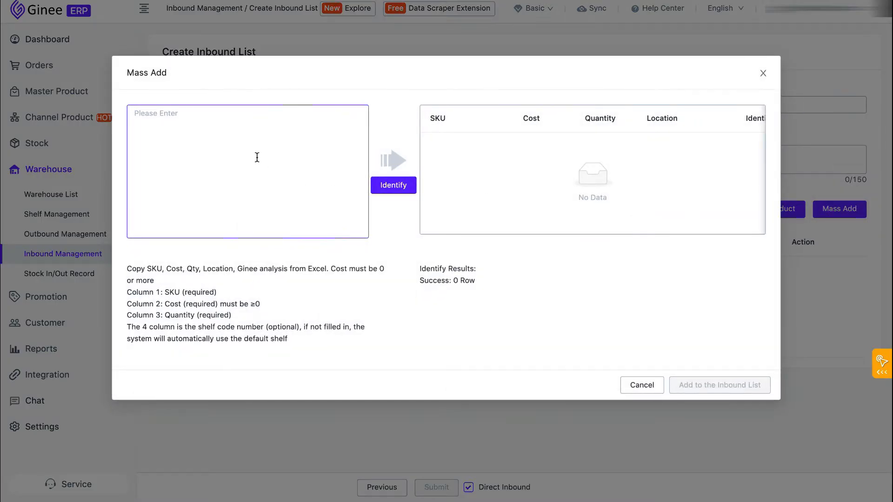
Switch to the Excel sheet, review the SKU, cost, quantity and location columns, and copy cells A1:C2.
{"action": "key", "text": "super+Tab"}
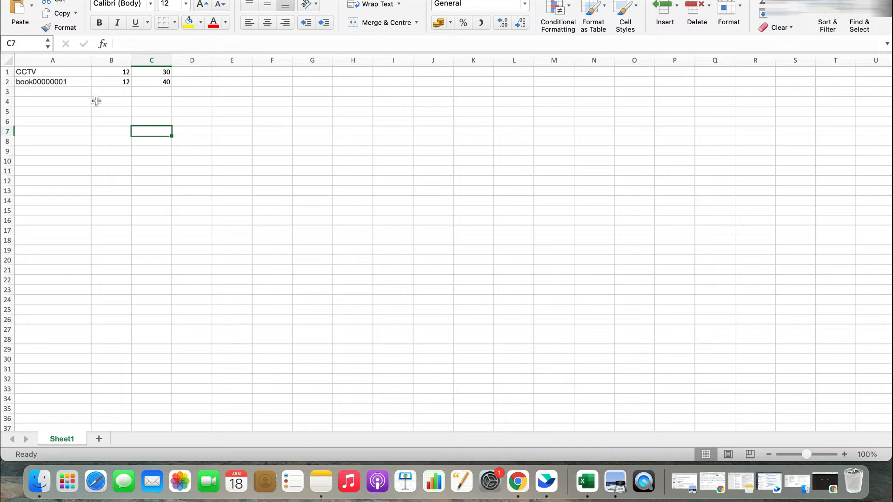
{"action": "left_click", "coordinate": [79, 74]}
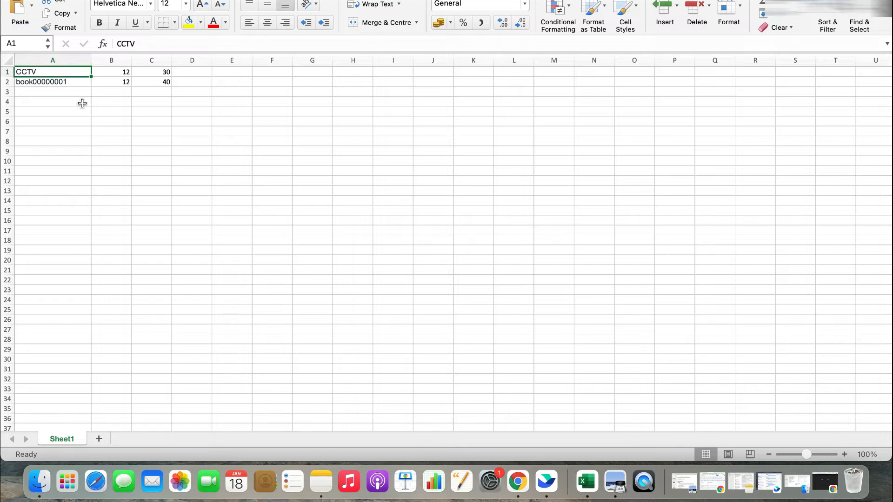
{"action": "left_click", "coordinate": [117, 75]}
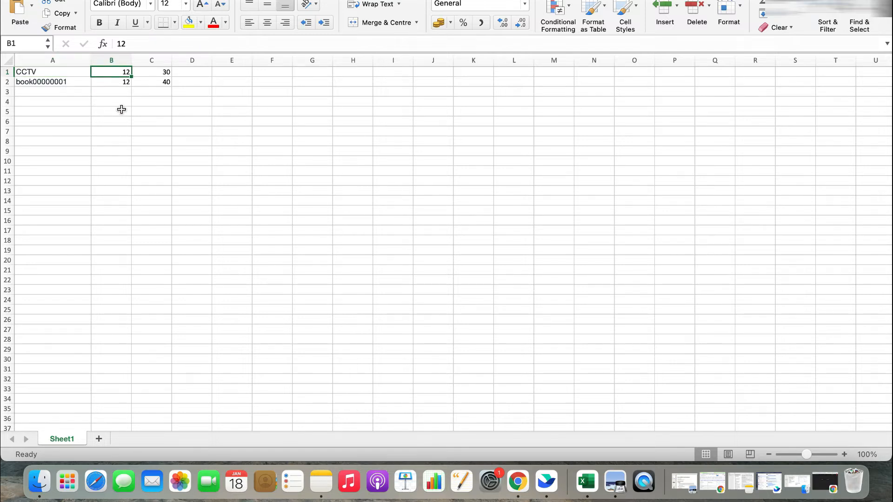
{"action": "left_click", "coordinate": [159, 74]}
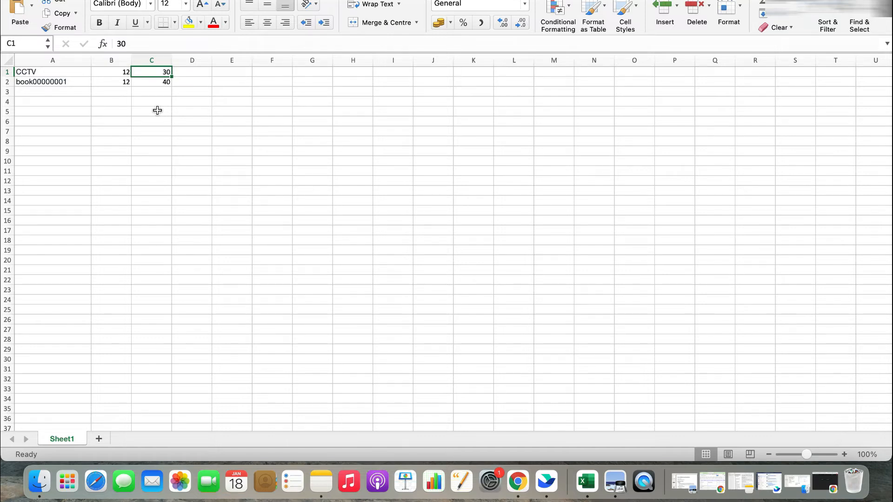
{"action": "left_click", "coordinate": [198, 73]}
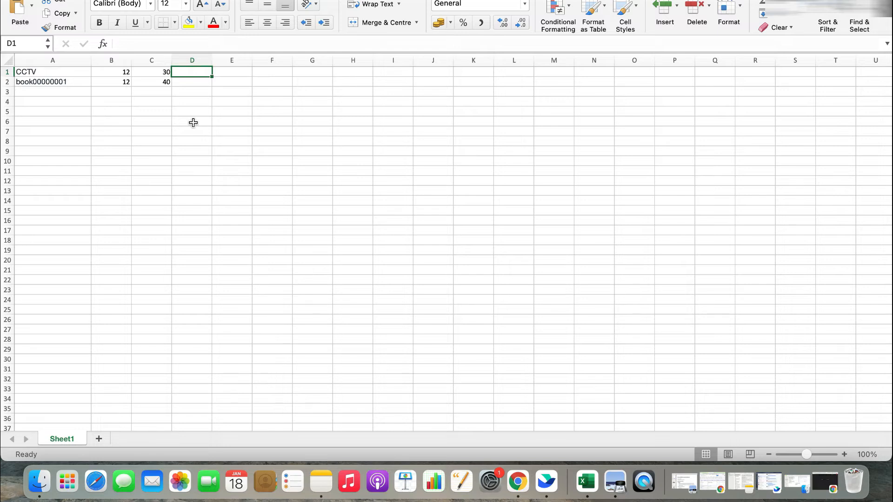
{"action": "left_click_drag", "start_coordinate": [58, 71], "coordinate": [154, 81]}
{"action": "key", "text": "super+c"}
{"action": "left_click", "coordinate": [222, 161]}
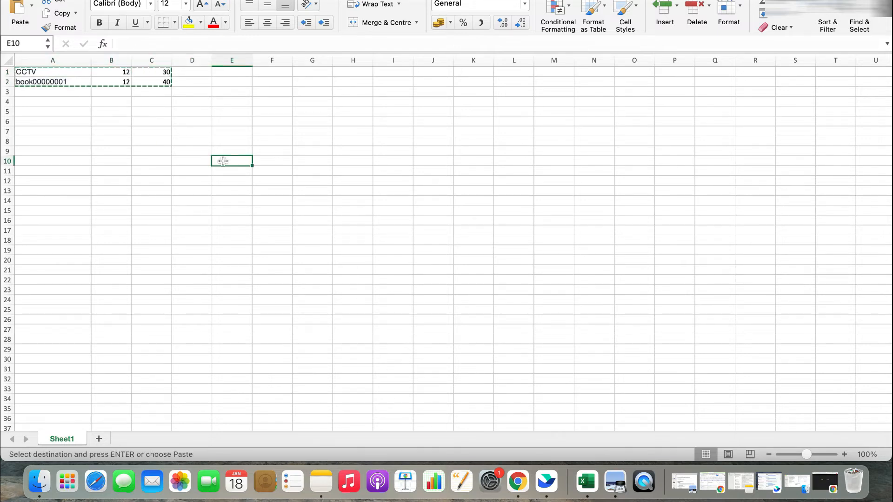
Return to Ginee, paste the copied rows into Mass Add, and identify and add them to the inbound list.
{"action": "key", "text": "ctrl+Right"}
{"action": "left_click", "coordinate": [265, 146]}
{"action": "key", "text": "super+v"}
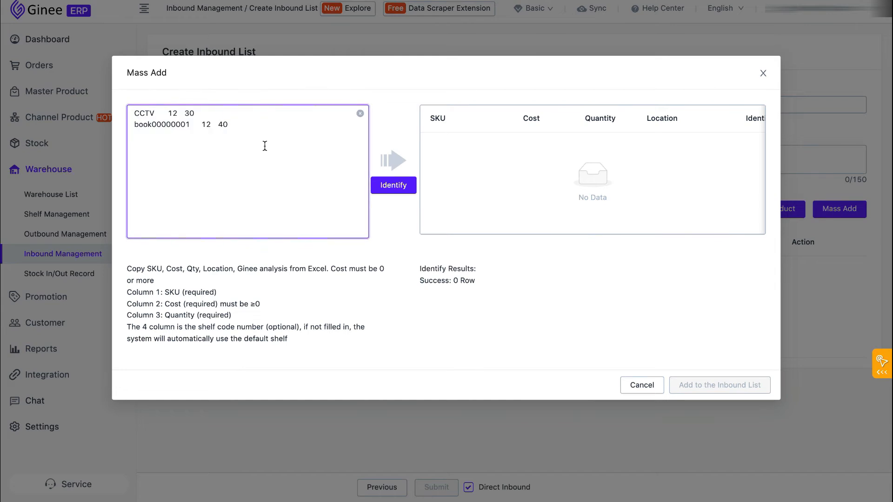
{"action": "left_click", "coordinate": [407, 187]}
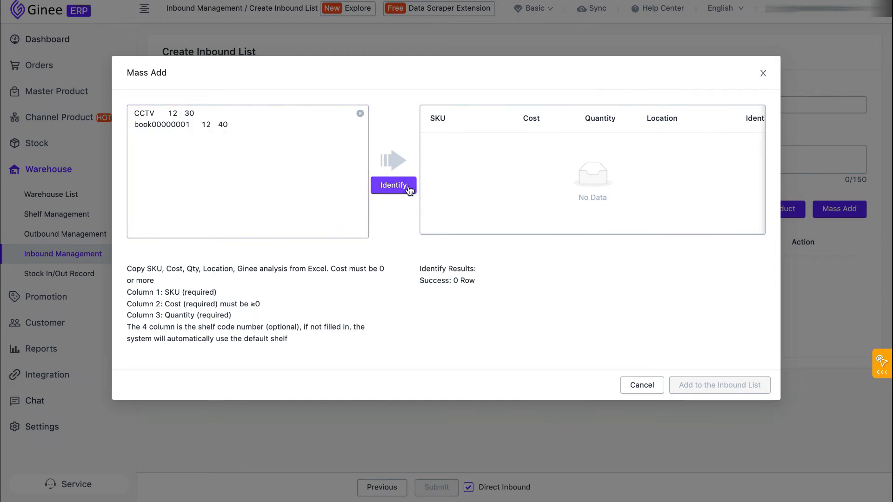
{"action": "scroll", "coordinate": [625, 181], "scroll_direction": "right", "scroll_amount": 3}
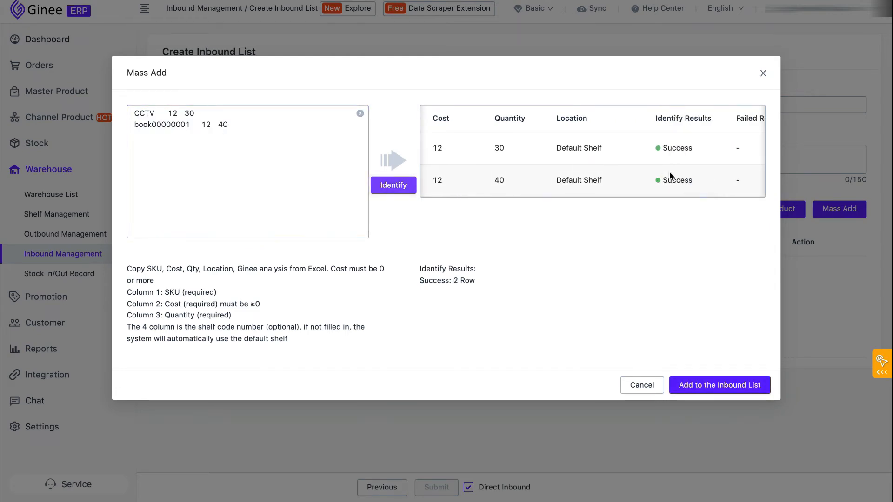
{"action": "left_click", "coordinate": [721, 386]}
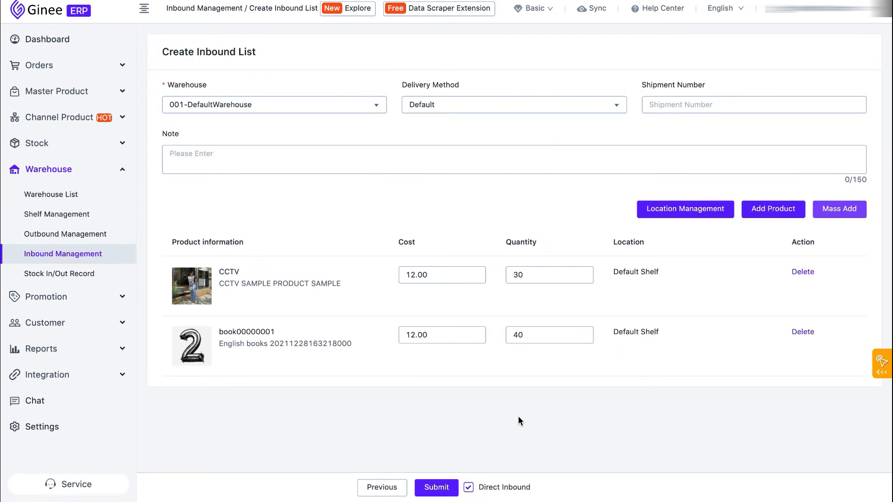
Turn off Direct Inbound and submit the inbound list containing CCTV and book00000001.
{"action": "left_click", "coordinate": [469, 486]}
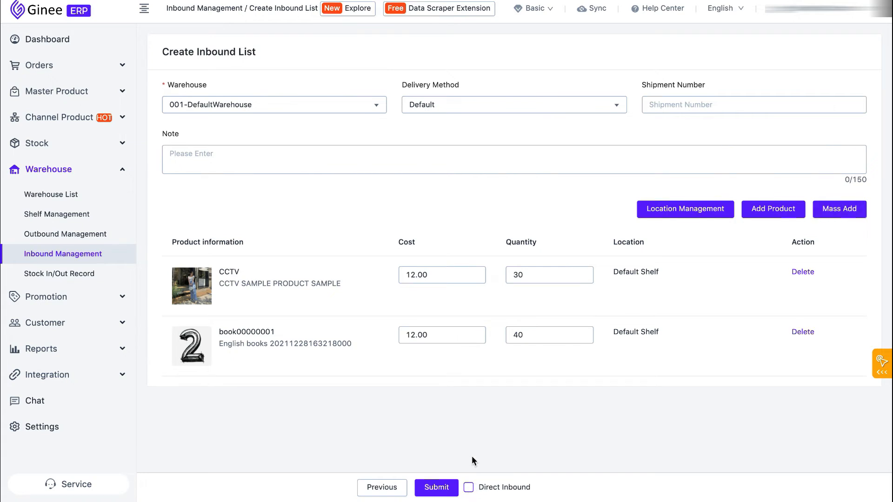
{"action": "left_click", "coordinate": [436, 487]}
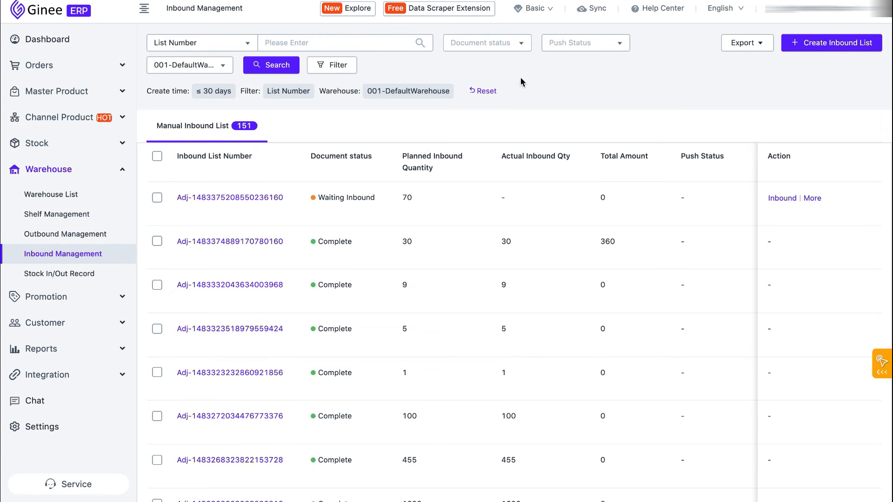
Filter the inbound lists of 001-DefaultWarehouse by document status Waiting Inbound.
{"action": "left_click", "coordinate": [518, 52]}
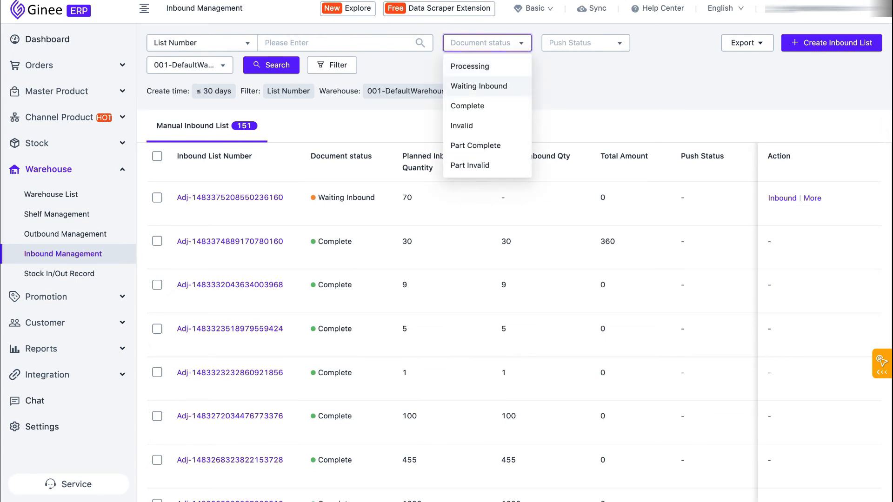
{"action": "left_click", "coordinate": [516, 92]}
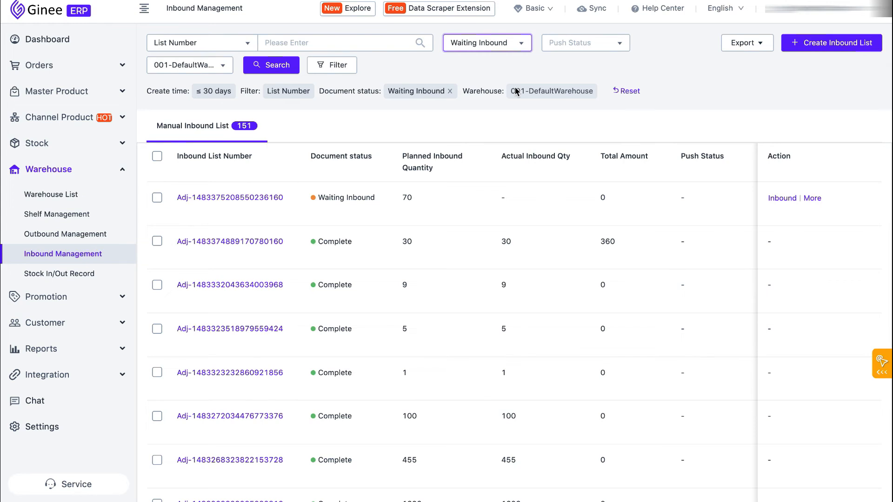
{"action": "left_click", "coordinate": [275, 71]}
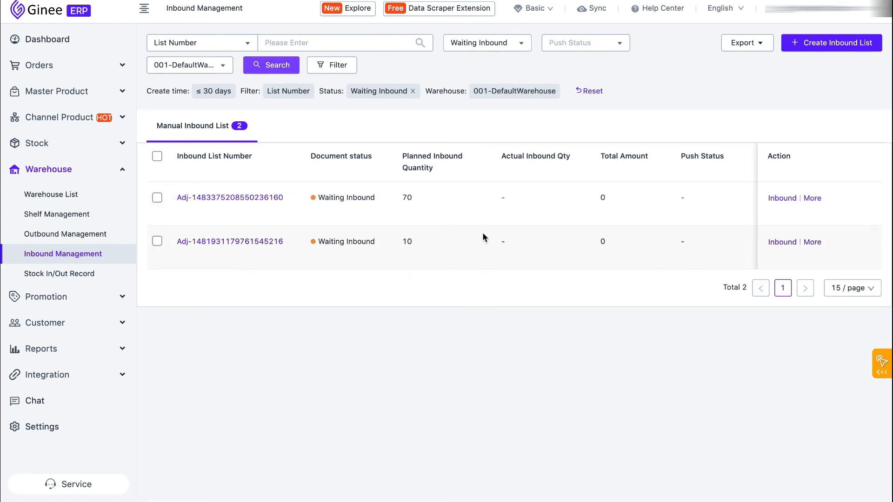
Process the first waiting inbound list with actual quantities of 20 for CCTV and 10 for book00000001, and submit it.
{"action": "left_click", "coordinate": [776, 200]}
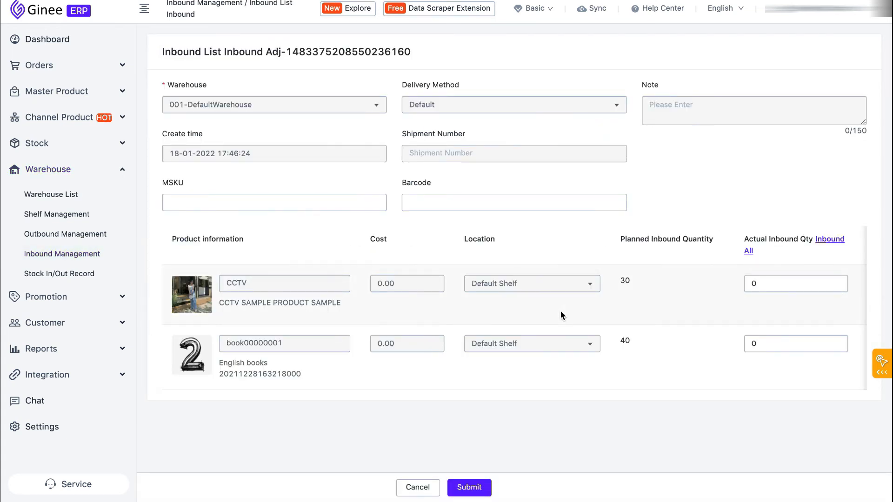
{"action": "left_click_drag", "start_coordinate": [781, 285], "coordinate": [739, 286]}
{"action": "type", "text": "20"}
{"action": "left_click", "coordinate": [754, 344]}
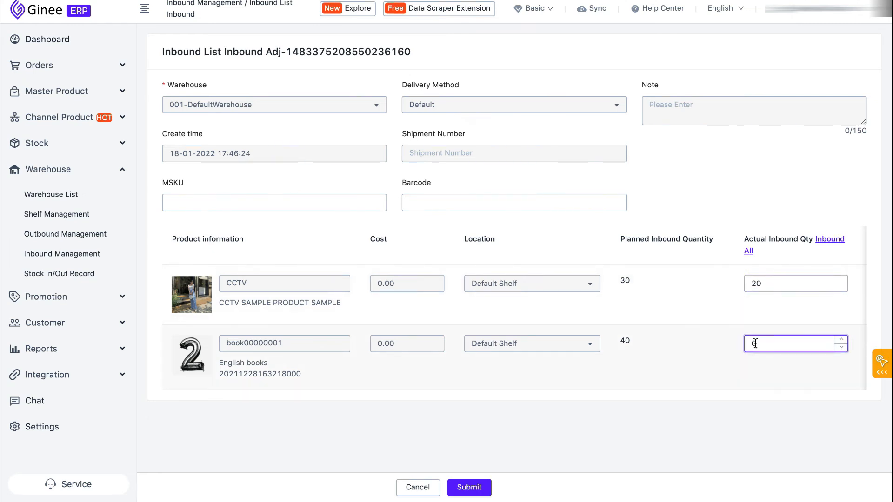
{"action": "key", "text": "BackSpace"}
{"action": "type", "text": "10"}
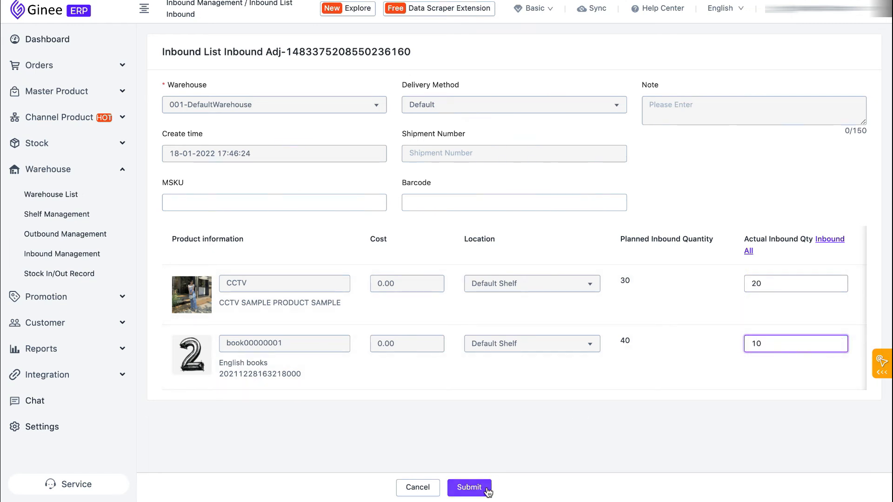
{"action": "left_click", "coordinate": [469, 487]}
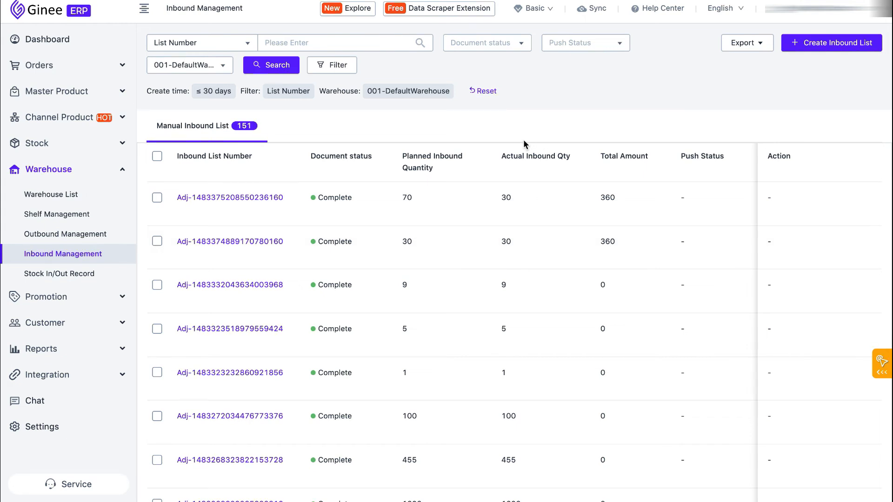
Filter the inbound lists by document status Waiting Inbound and open the remaining list for editing.
{"action": "left_click", "coordinate": [474, 48]}
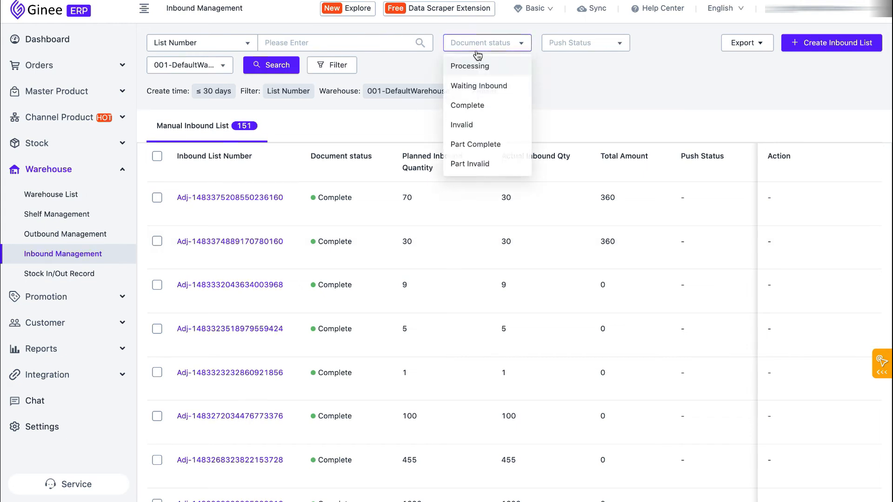
{"action": "left_click", "coordinate": [479, 86]}
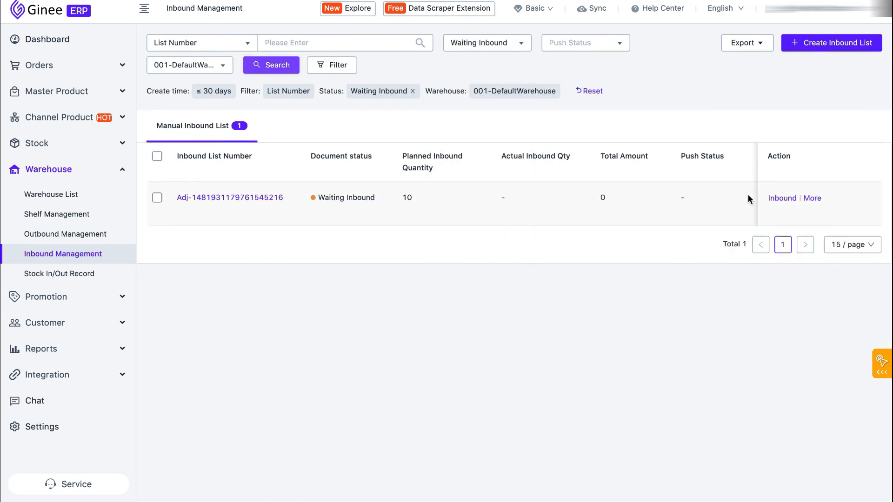
{"action": "mouse_move", "coordinate": [813, 198]}
{"action": "left_click", "coordinate": [819, 228]}
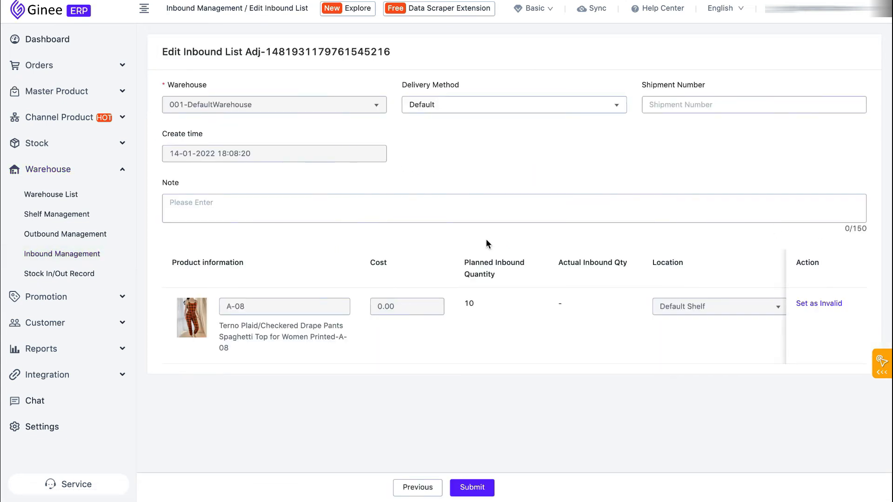
Set the delivery method to Express, leave the shipment number and note empty, and submit the edited inbound list.
{"action": "left_click", "coordinate": [547, 110]}
{"action": "left_click", "coordinate": [532, 147]}
{"action": "left_click", "coordinate": [670, 105]}
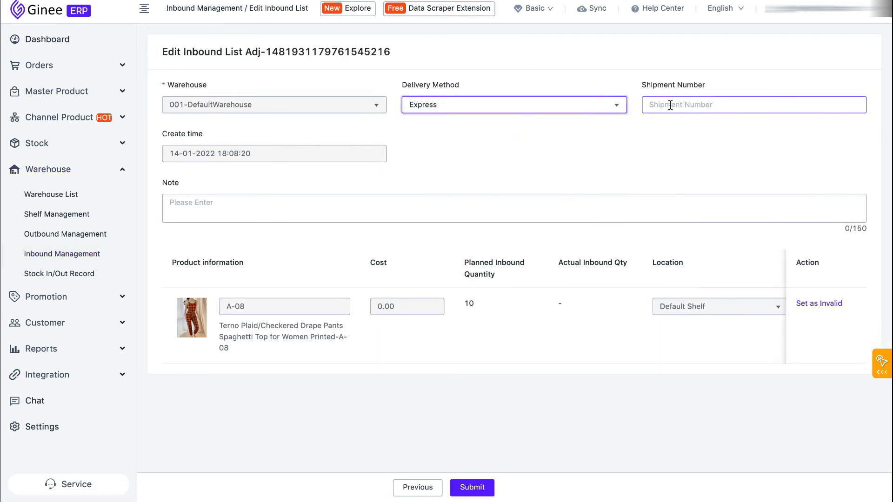
{"action": "left_click", "coordinate": [563, 212]}
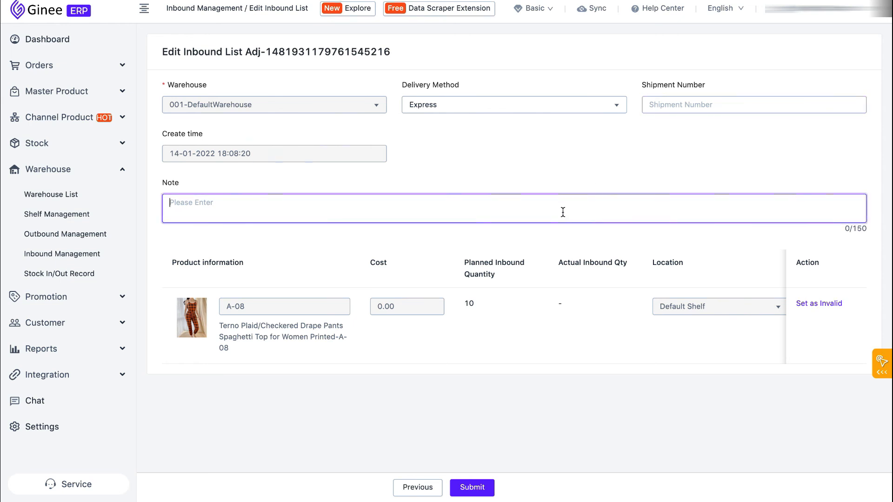
{"action": "left_click", "coordinate": [482, 487]}
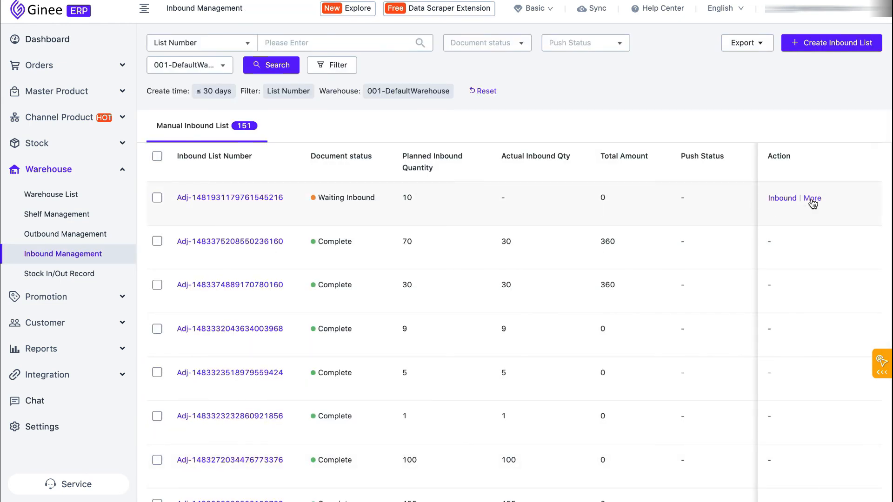
Set the remaining waiting inbound list as invalid and confirm the change.
{"action": "mouse_move", "coordinate": [812, 203]}
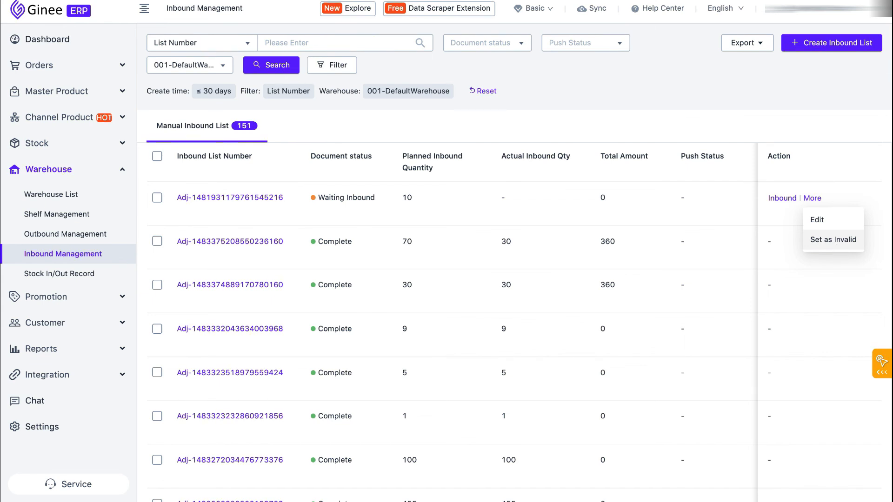
{"action": "left_click", "coordinate": [837, 246]}
{"action": "left_click", "coordinate": [541, 120]}
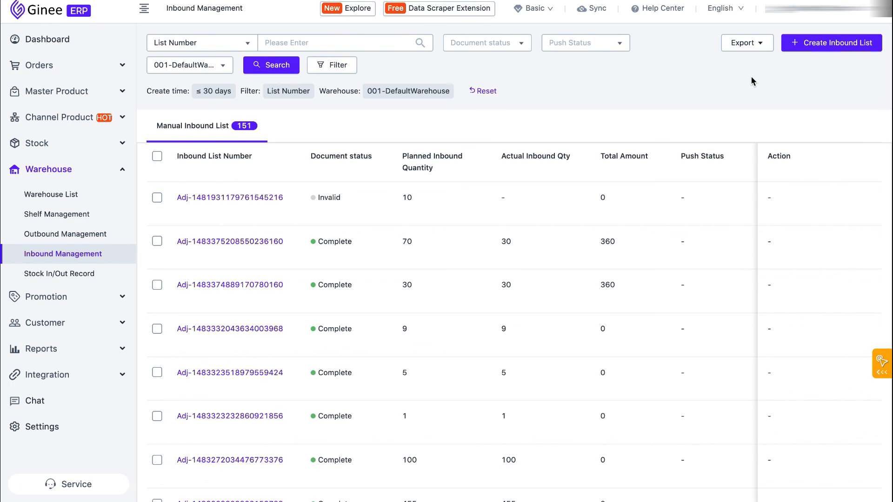
Open the export options for the inbound lists.
{"action": "left_click", "coordinate": [753, 49]}
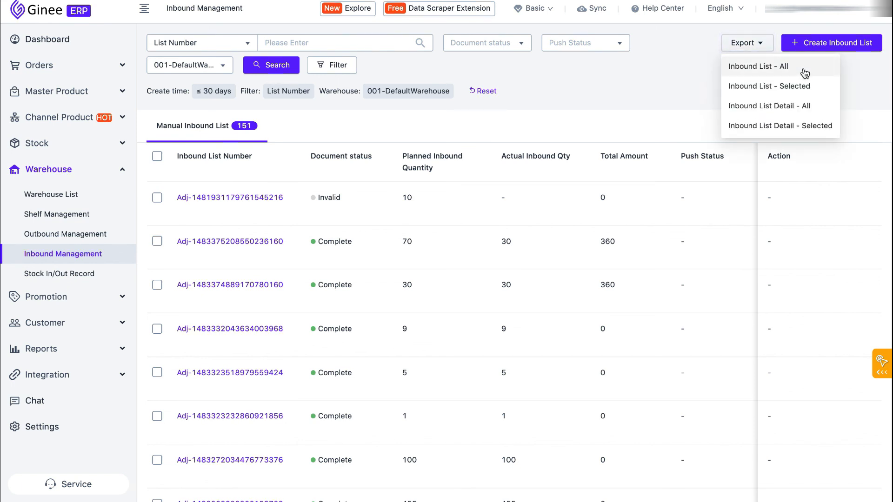